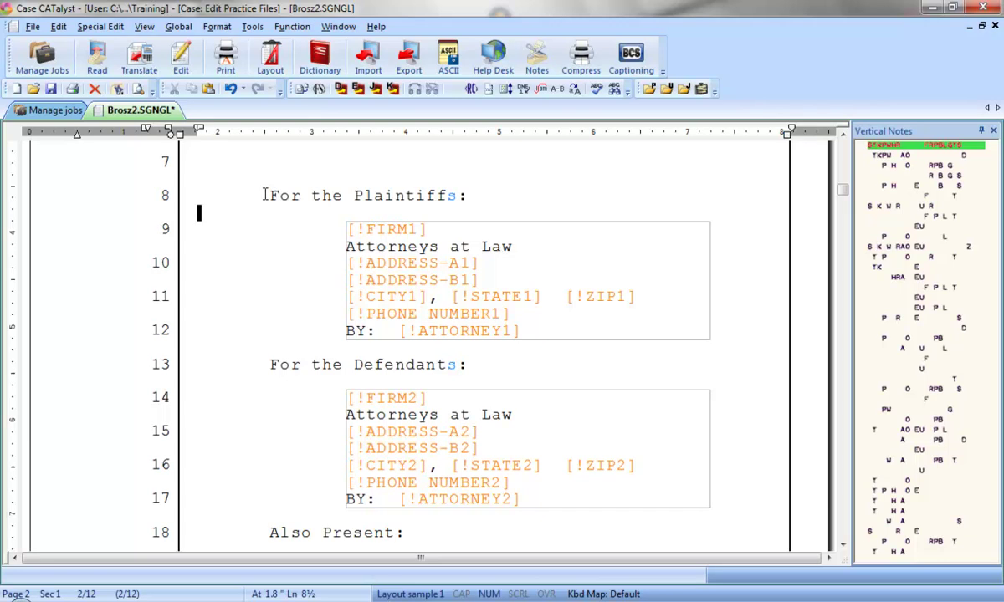
# Step: Open the Fill In Field dialog for the FIRM1 field with Ctrl+Shift+F
pyautogui.hotkey('ctrl', 'shift', 'f')
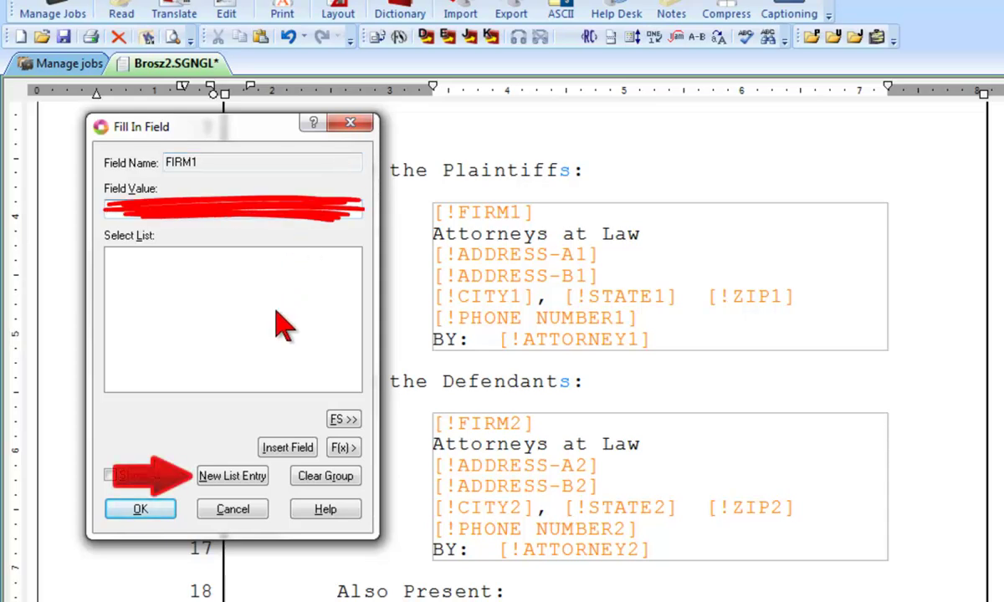
# Step: Start a new attorney entry with the attorney's name, firm Silverman & Leibovitz, street address and suite
pyautogui.click(244, 481)
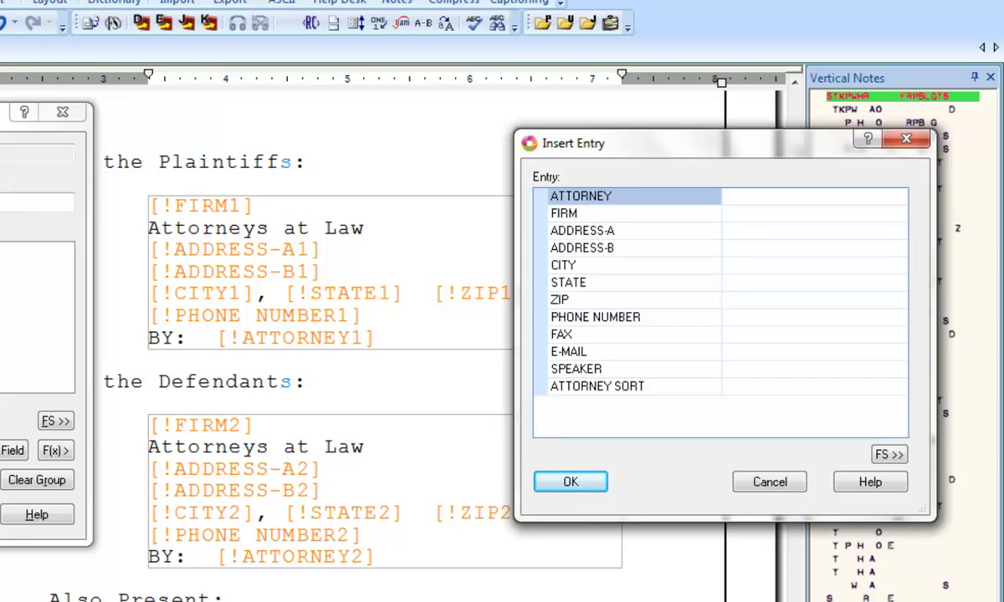
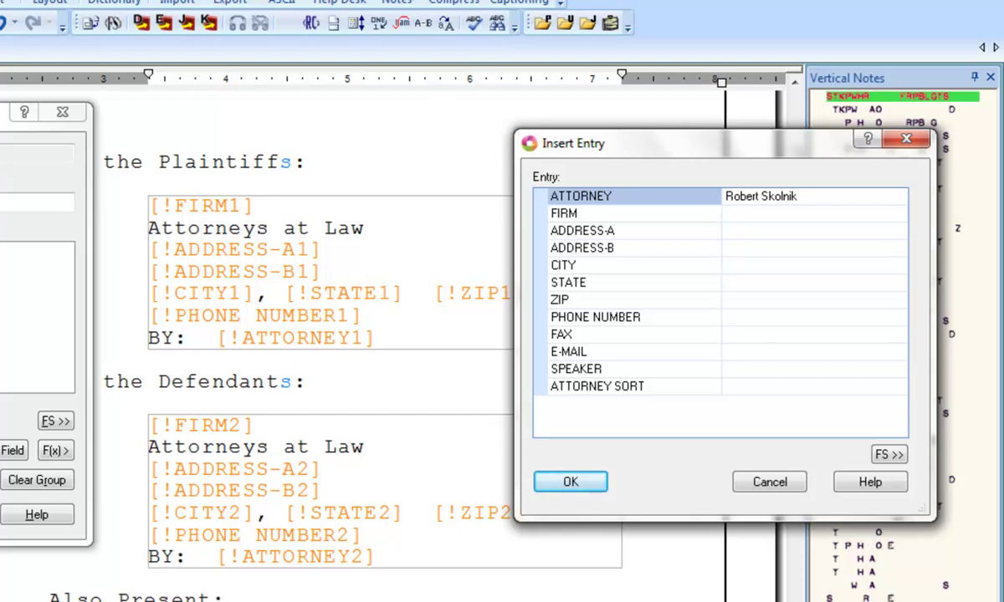
pyautogui.press('Tab')
pyautogui.write('Silverman & ')
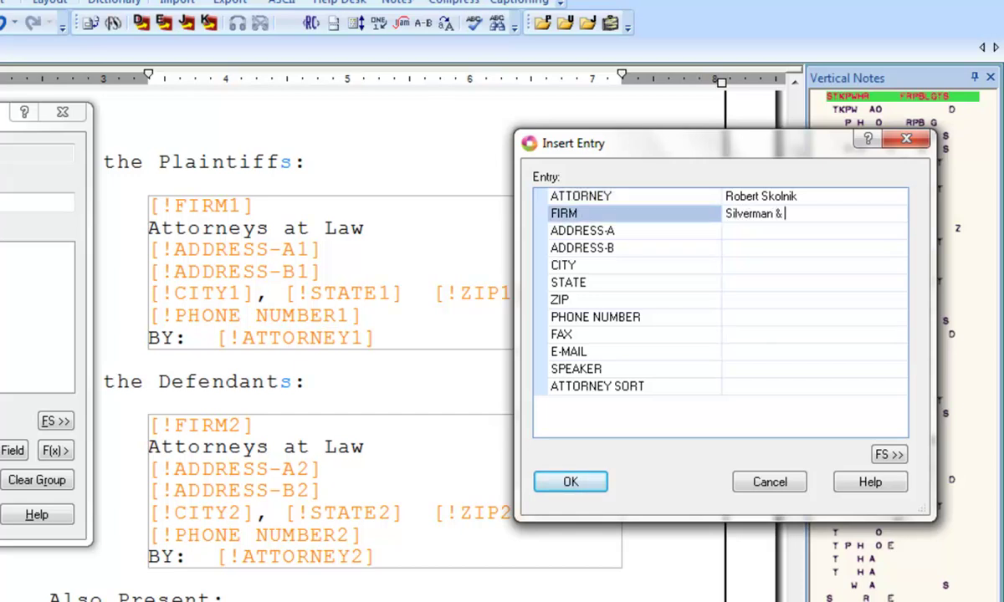
pyautogui.write('Leibovitz')
pyautogui.press('Tab')
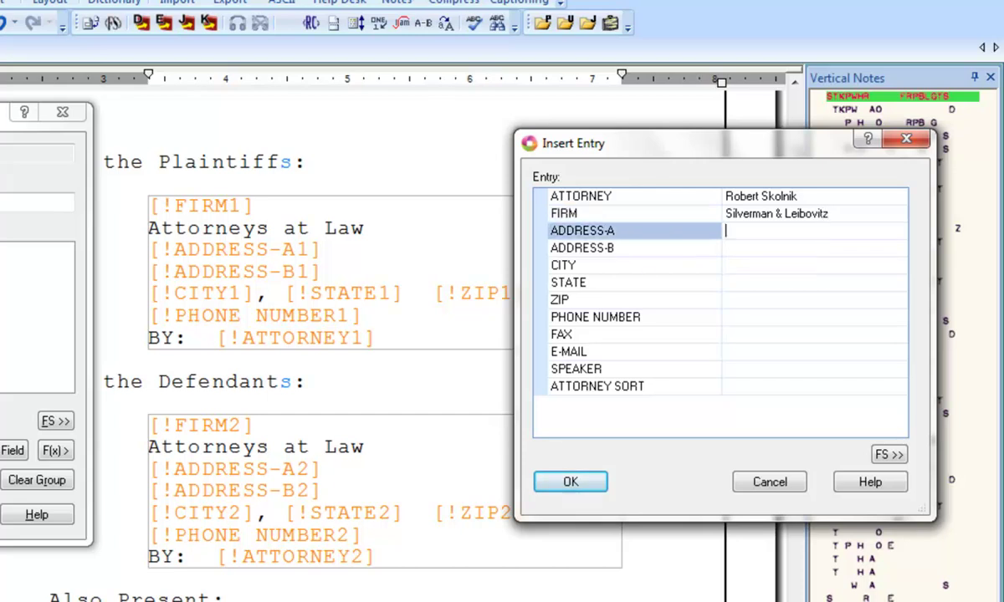
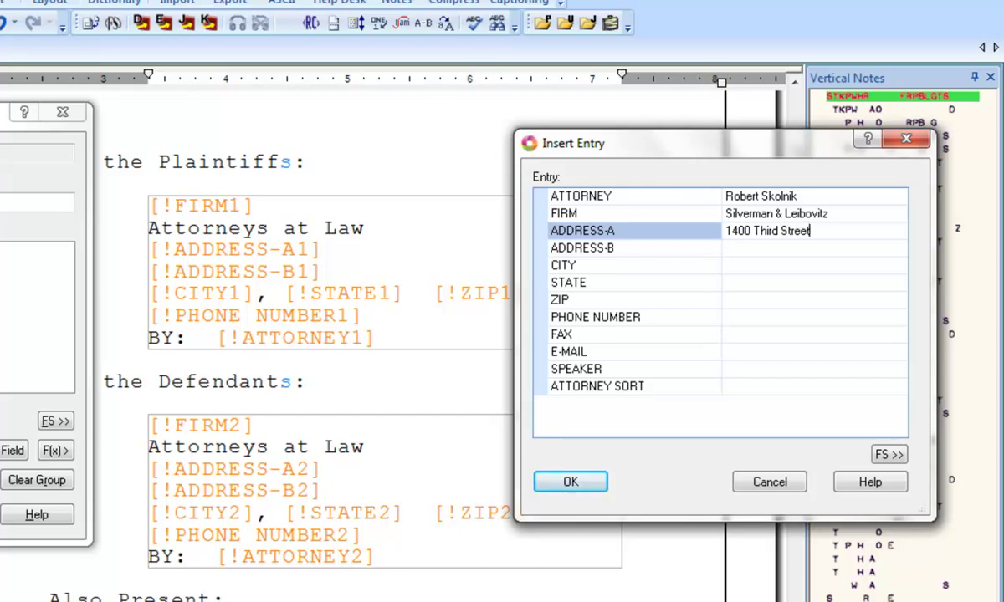
pyautogui.press('Tab')
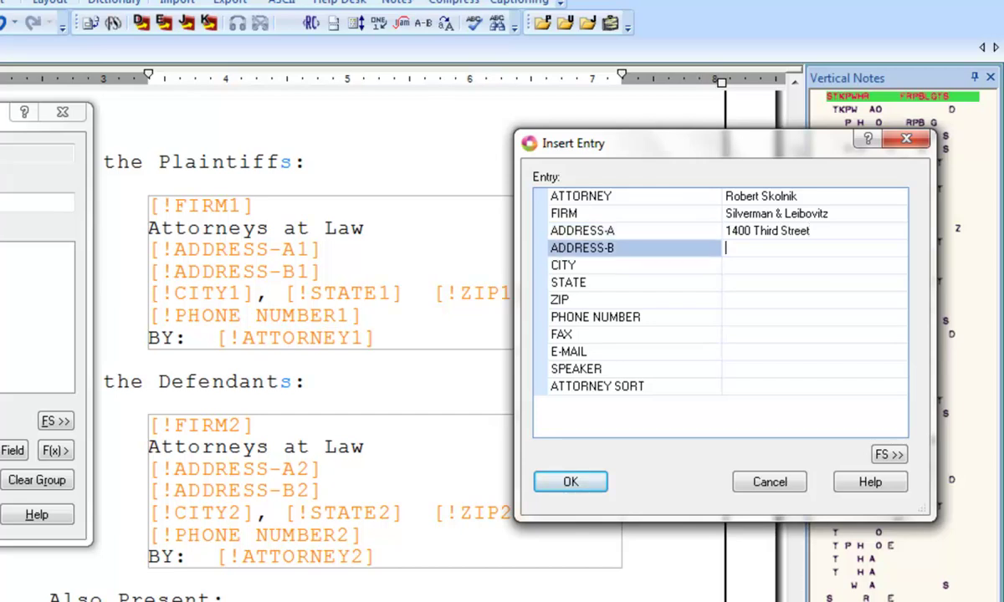
pyautogui.write('Suite 220')
# Step: Fill in the entry's city Los Angeles, state California, ZIP code and phone number
pyautogui.press('Tab')
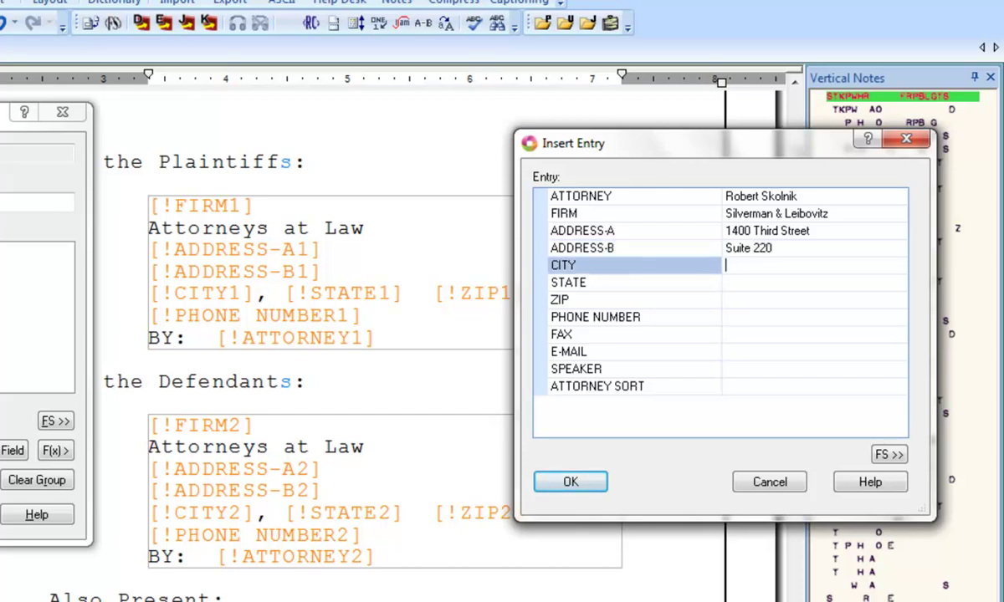
pyautogui.write('Los Angeles')
pyautogui.press('Tab')
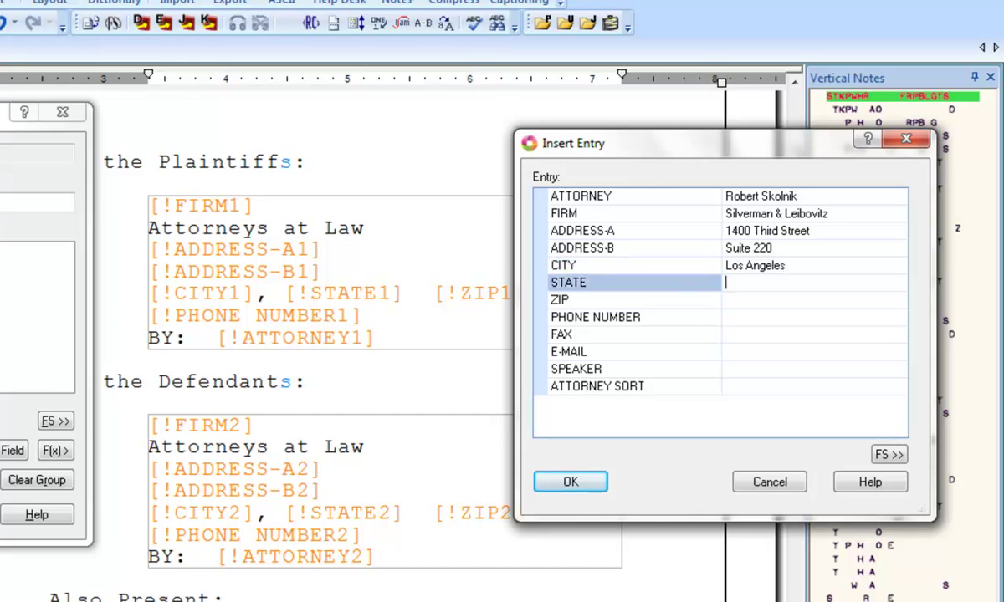
pyautogui.write('California')
pyautogui.press('Tab')
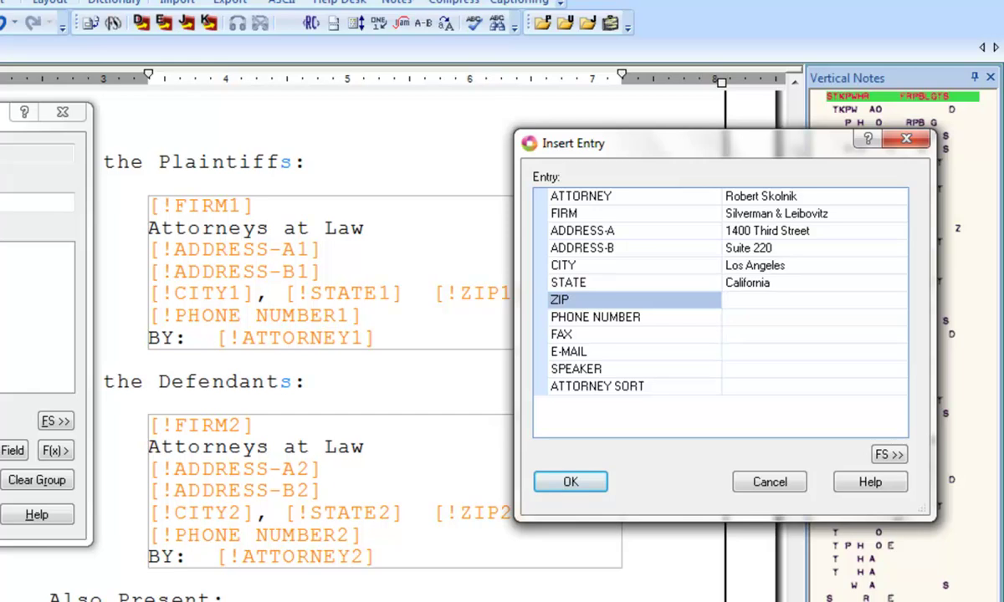
pyautogui.write('90042')
pyautogui.press('Tab')
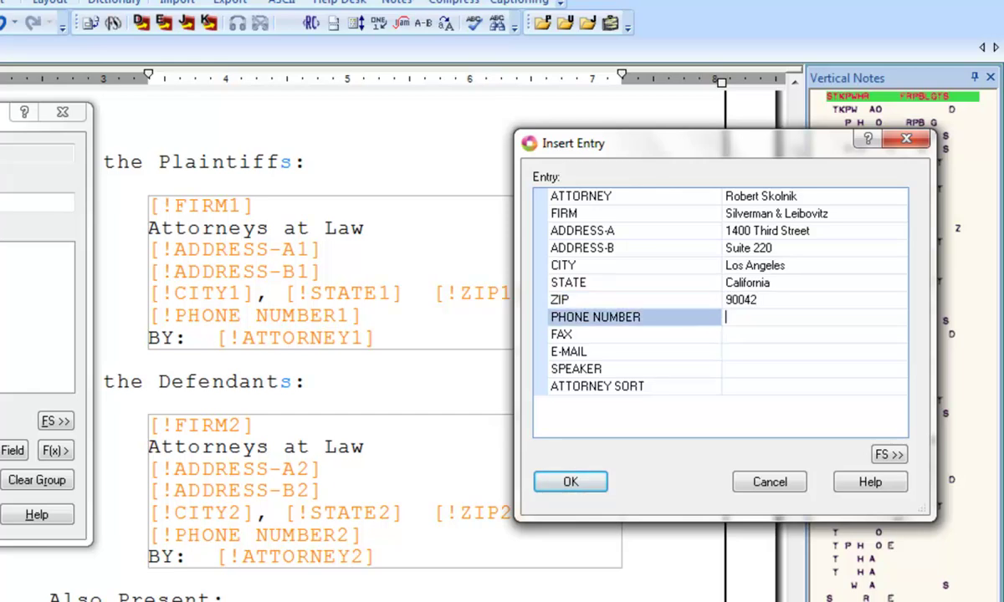
pyautogui.write('310-555-0930')
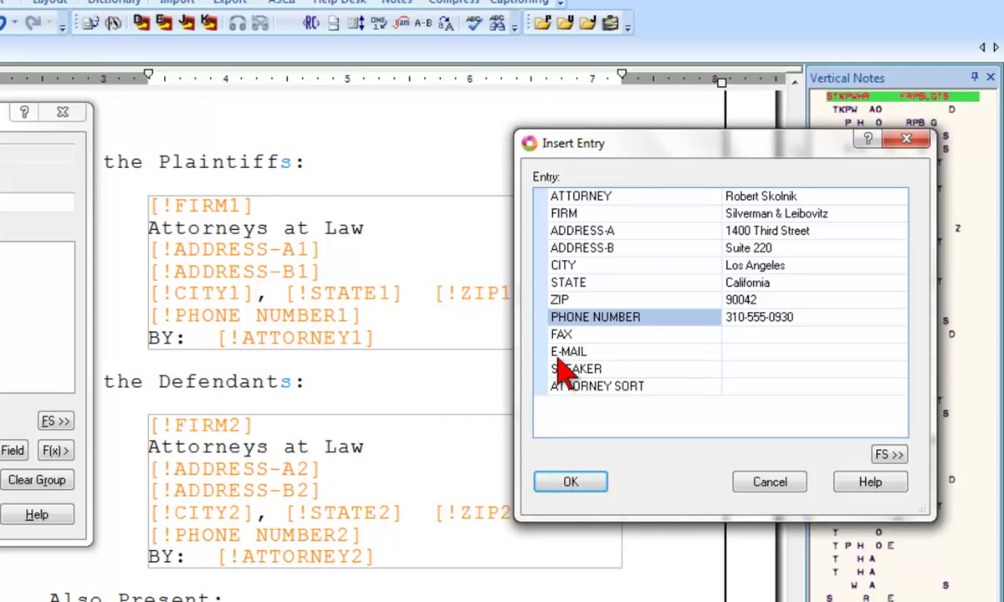
# Step: Enter the attorney's e-mail address in the entry's E-MAIL row
pyautogui.click(627, 351)
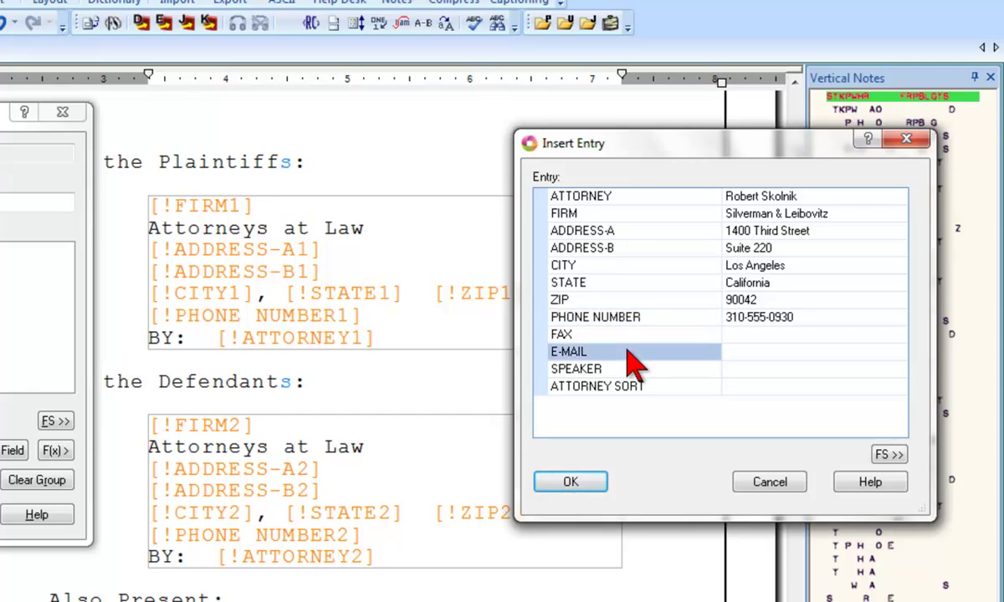
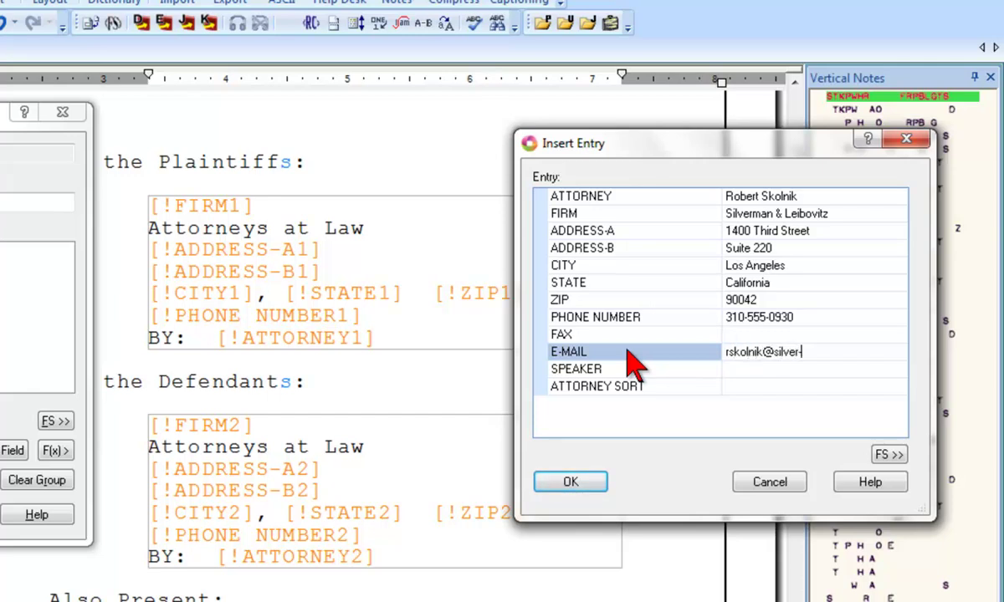
# Step: Save the new attorney entry and fill the plaintiffs' group fields from it
pyautogui.click(571, 482)
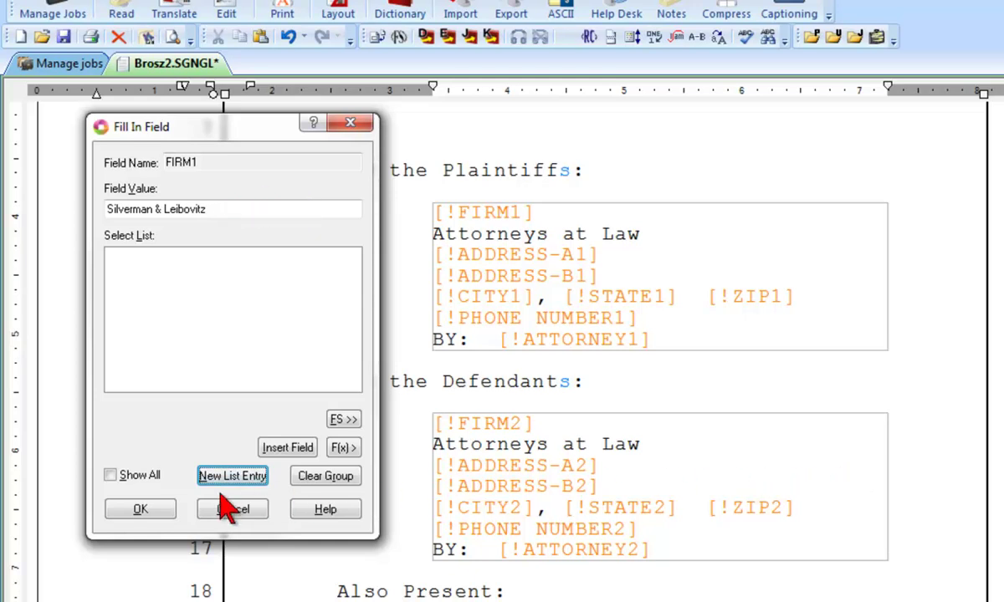
pyautogui.click(174, 507)
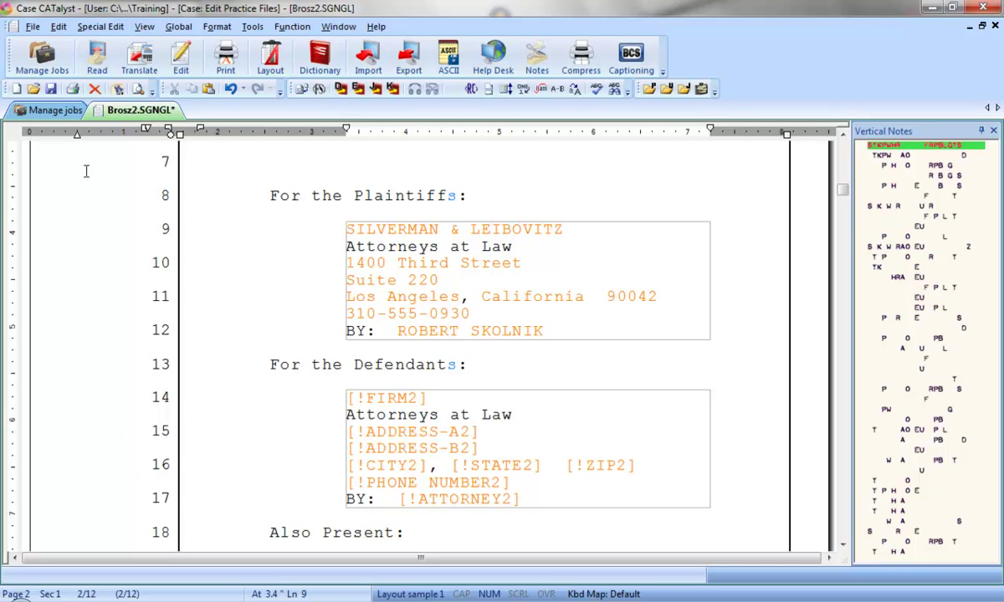
# Step: Open the Fill-In-Field List job from the System Files case
pyautogui.click(76, 114)
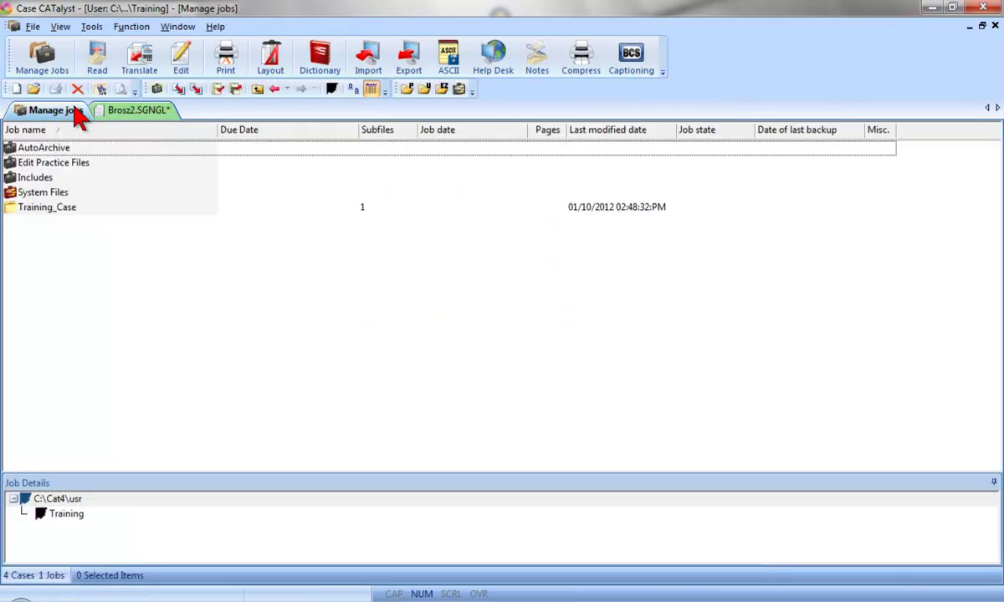
pyautogui.doubleClick(66, 191)
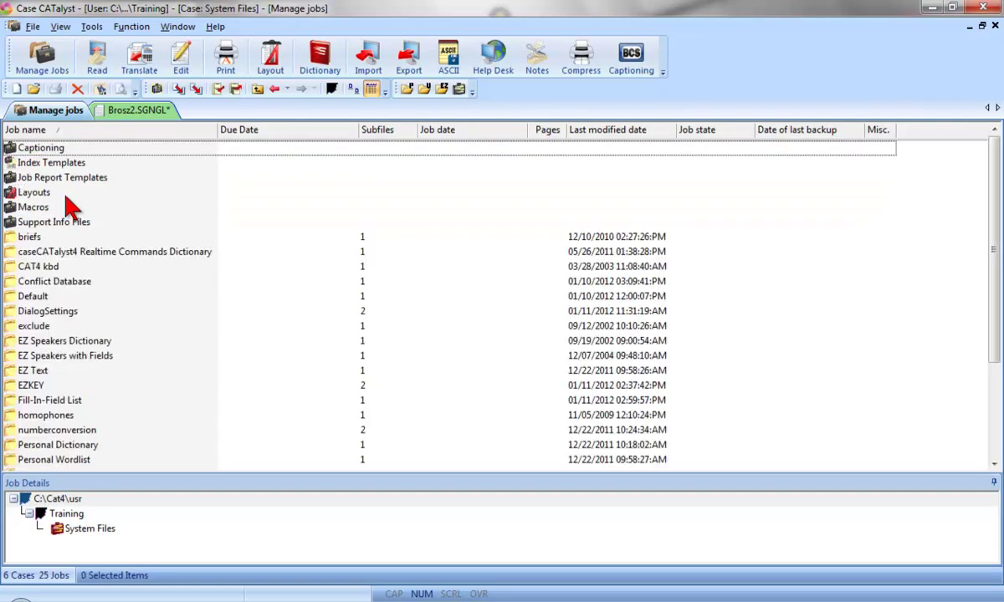
pyautogui.click(79, 403)
pyautogui.doubleClick(77, 405)
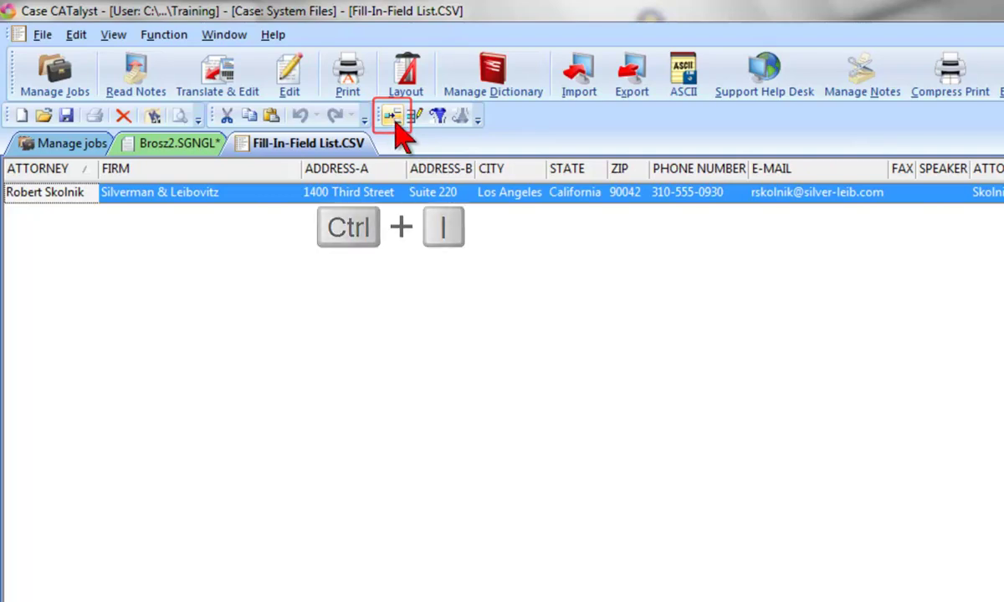
# Step: Start a new list entry with the attorney's name, firm Harkness, Cotton and Lynch, LLC, street and suite
pyautogui.click(393, 117)
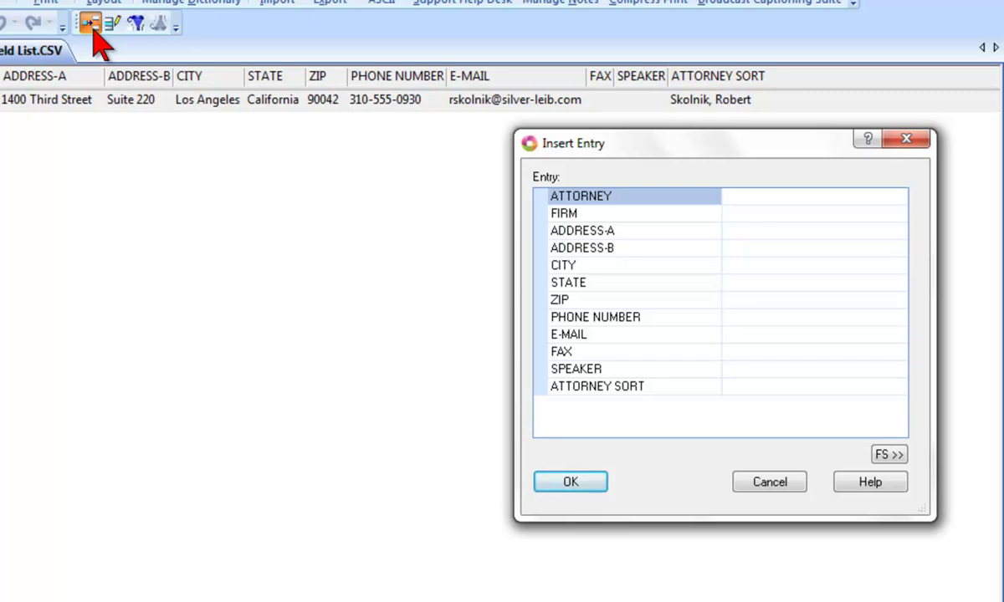
pyautogui.press('Tab')
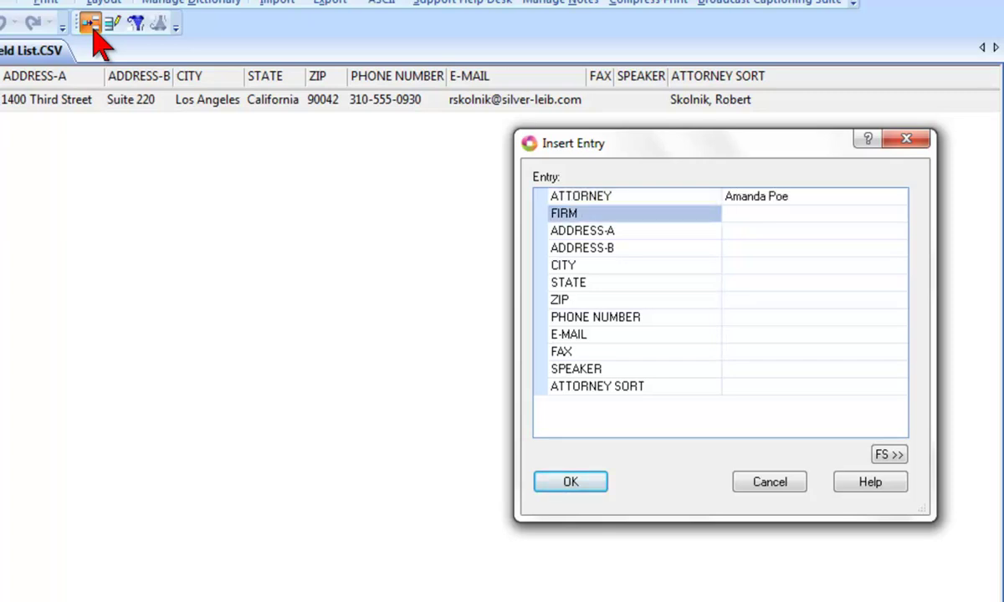
pyautogui.write('Harkness, Cotton and Ly')
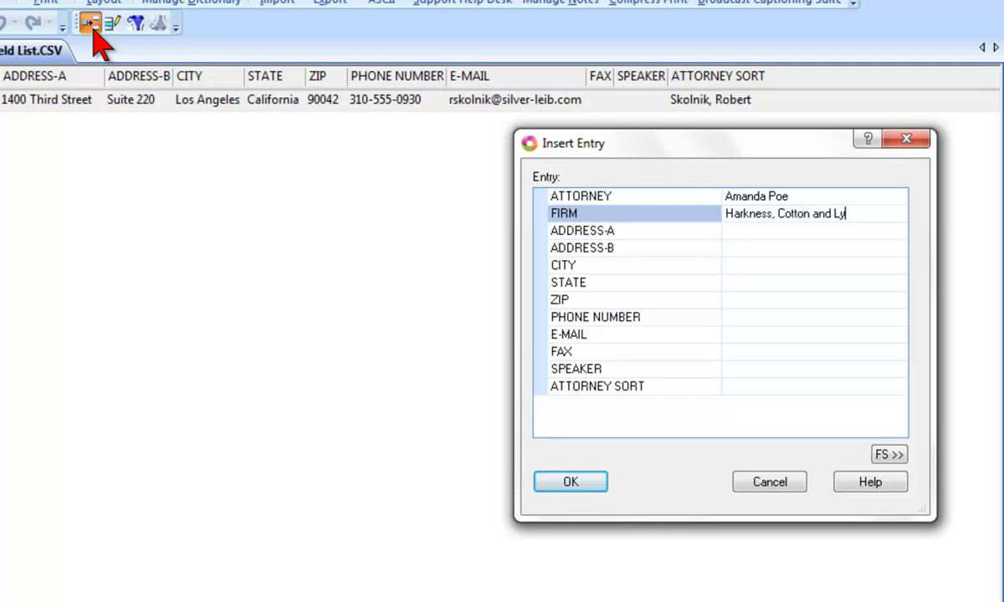
pyautogui.write('nch, LLC')
pyautogui.press('Return')
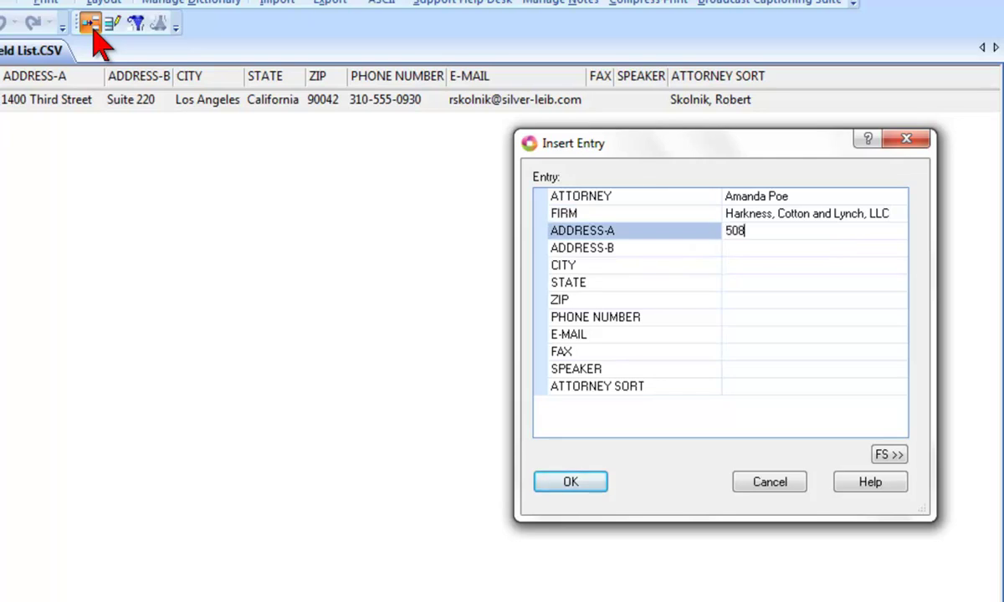
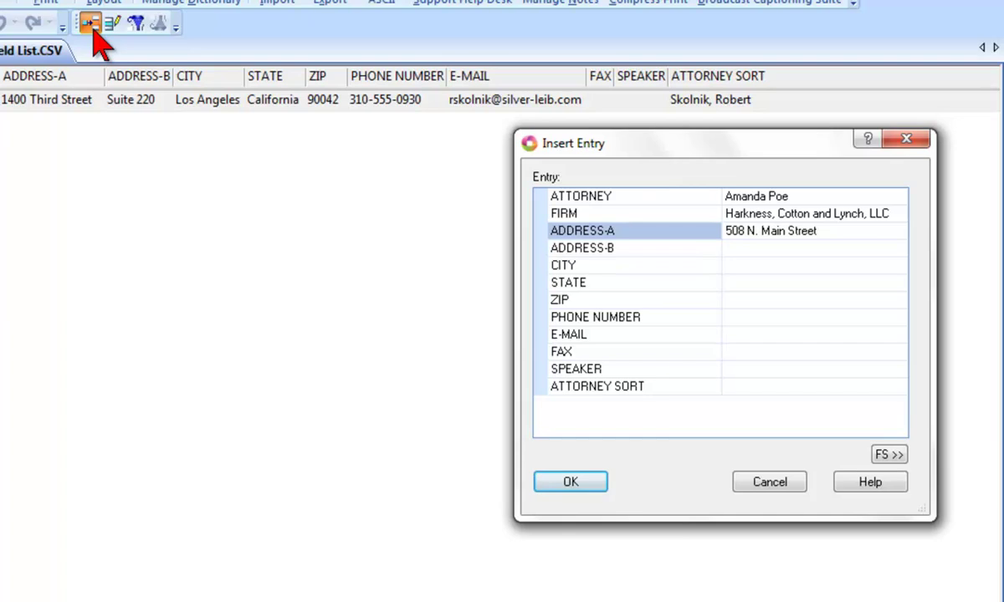
pyautogui.press('Return')
pyautogui.write('Su')
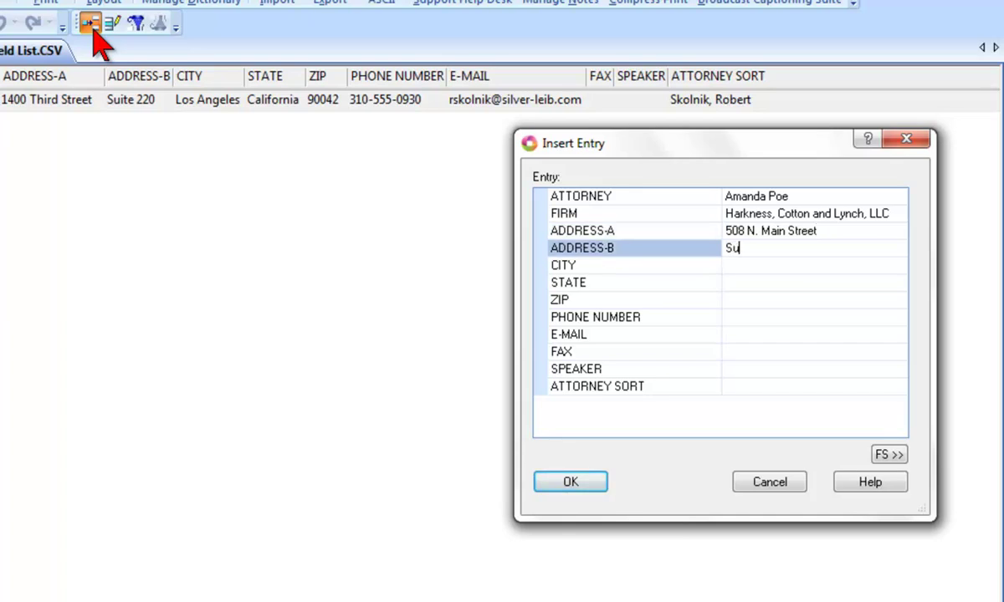
pyautogui.write('ite 2509')
# Step: Add the entry's city Los Angeles, state California, ZIP code and phone, then save it
pyautogui.press('Return')
pyautogui.write('L')
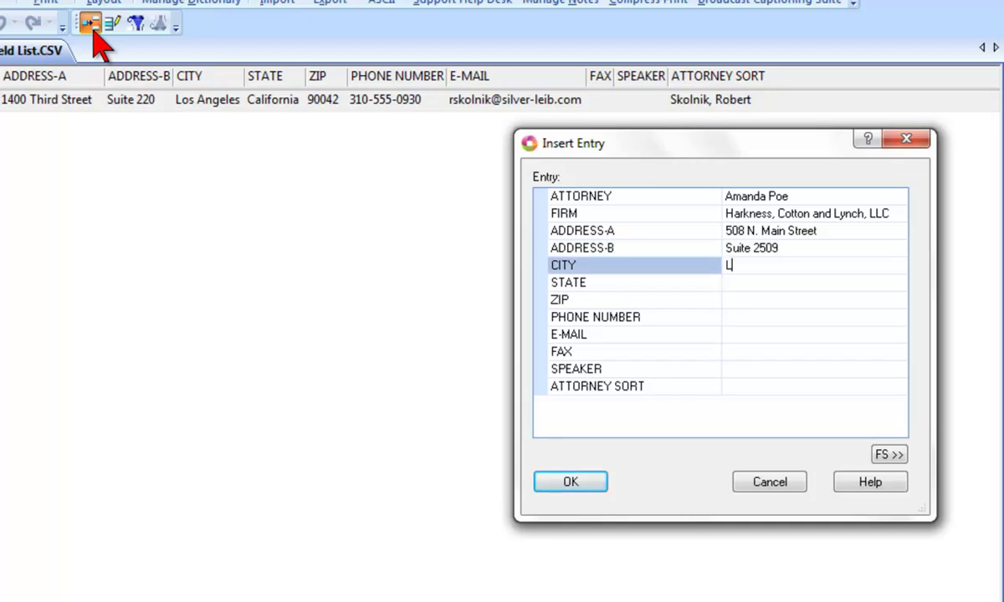
pyautogui.write('os Angeles')
pyautogui.press('Return')
pyautogui.write('California')
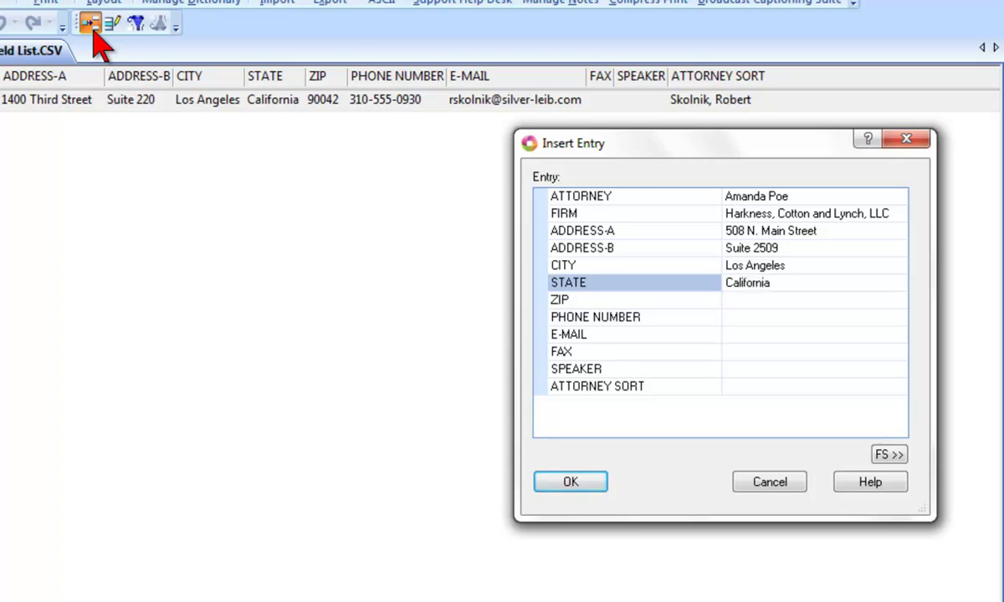
pyautogui.press('Return')
pyautogui.write('90048')
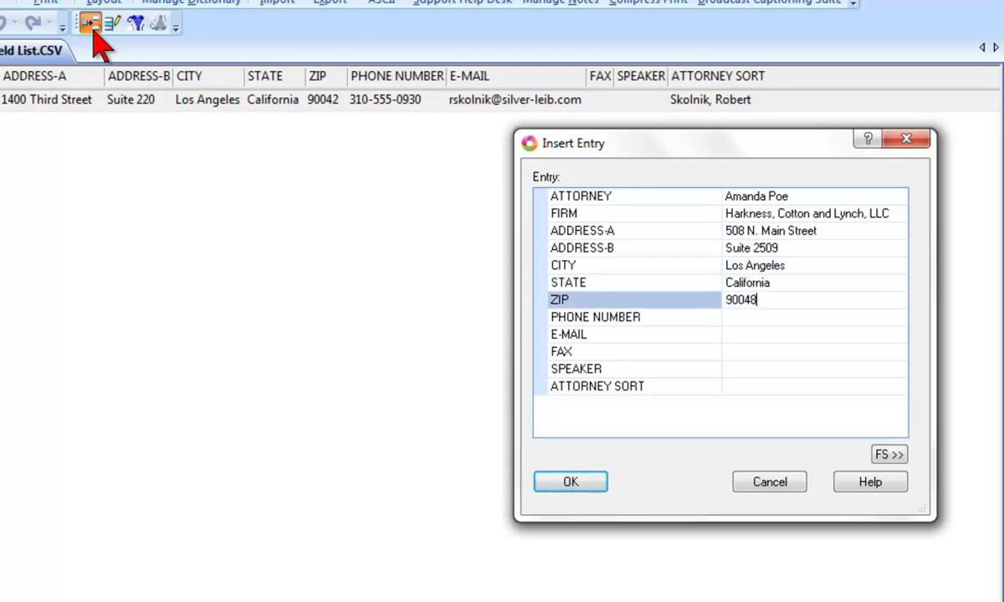
pyautogui.press('Return')
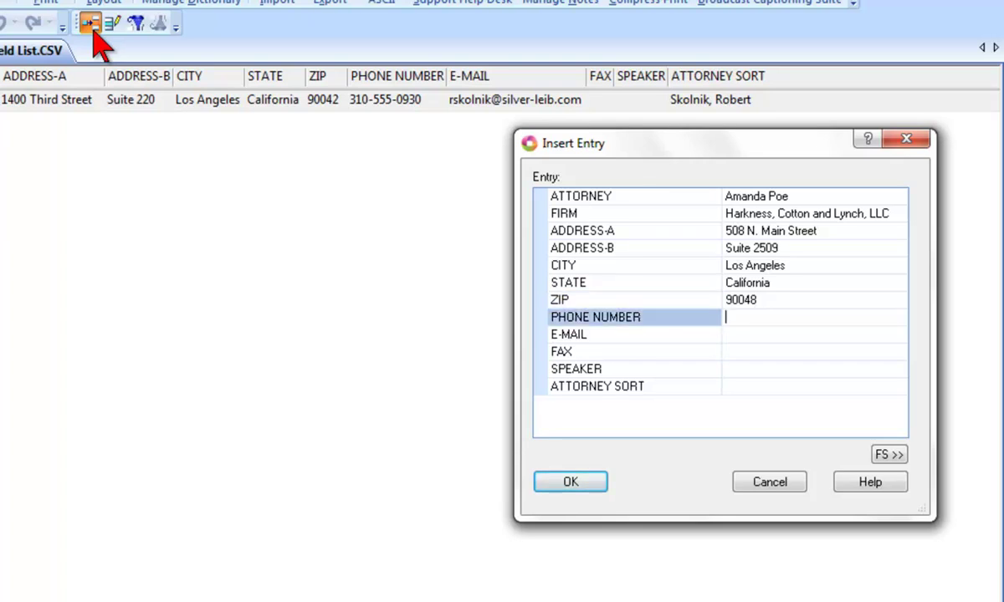
pyautogui.write('323-555-1292')
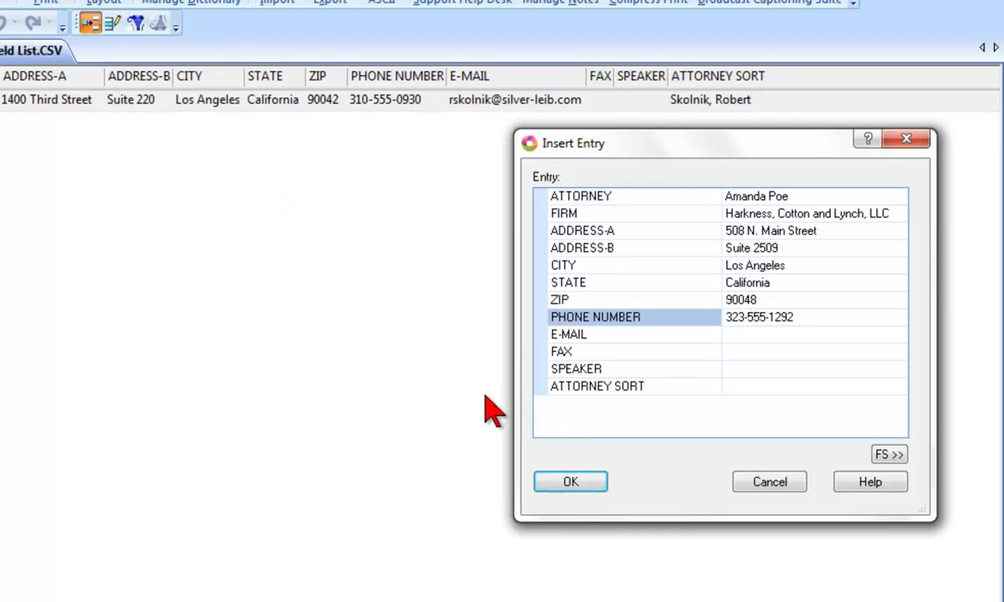
pyautogui.click(576, 485)
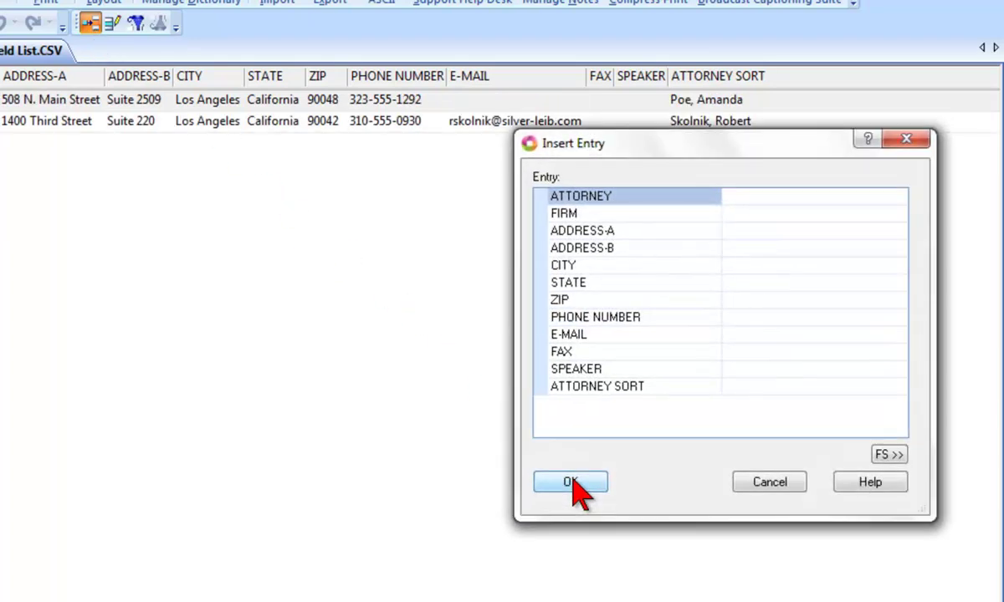
# Step: Discard the blank entry form, close the Fill-In-Field List and return to Brosz2.SGNGL
pyautogui.click(757, 486)
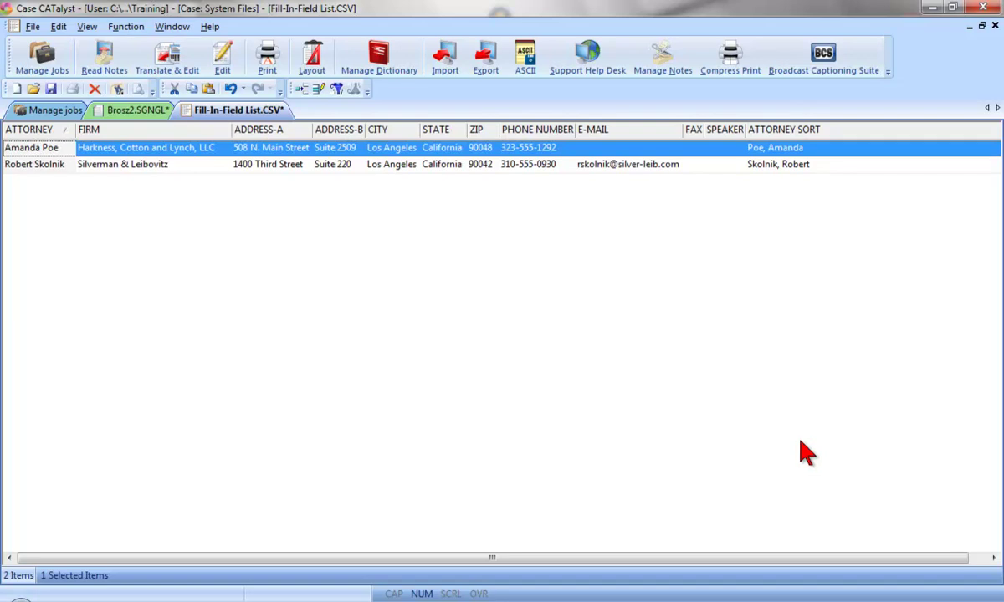
pyautogui.rightClick(280, 122)
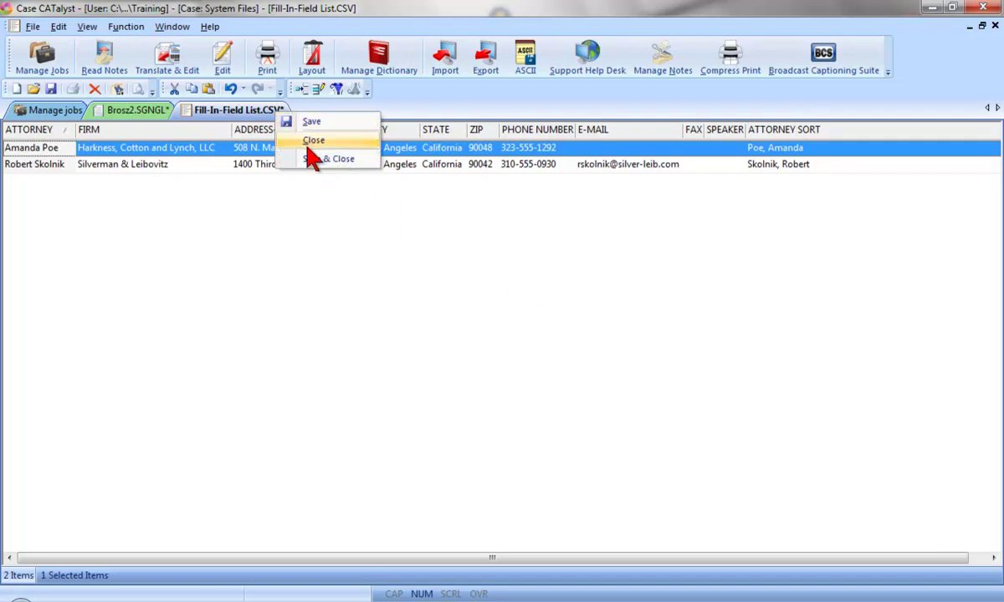
pyautogui.click(309, 157)
pyautogui.click(163, 117)
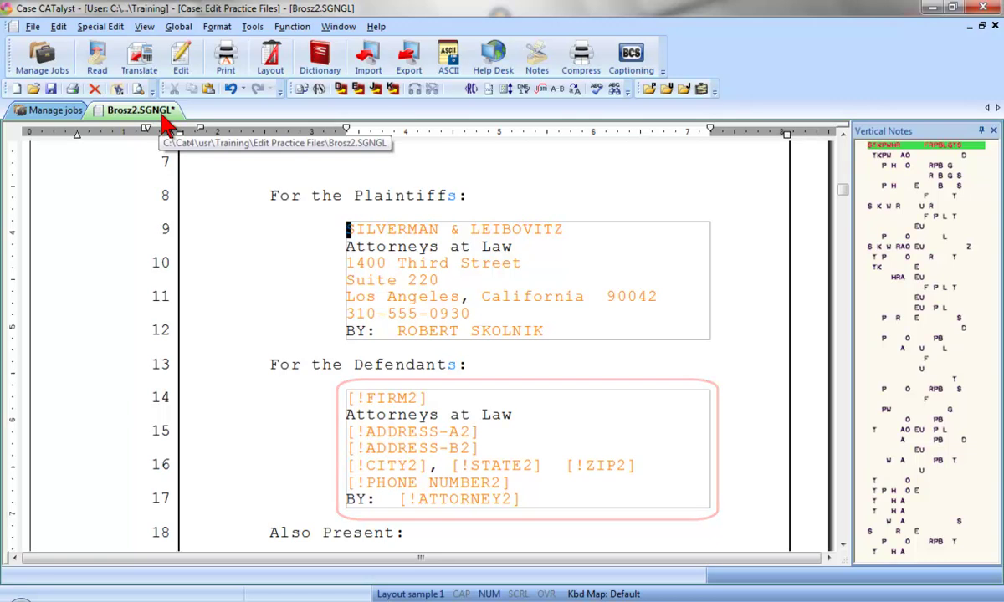
# Step: Fill the FIRM2 defendant fields by picking Harkness, Cotton and Lynch, LLC from the list
pyautogui.hotkey('ctrl', 'shift', 'f')
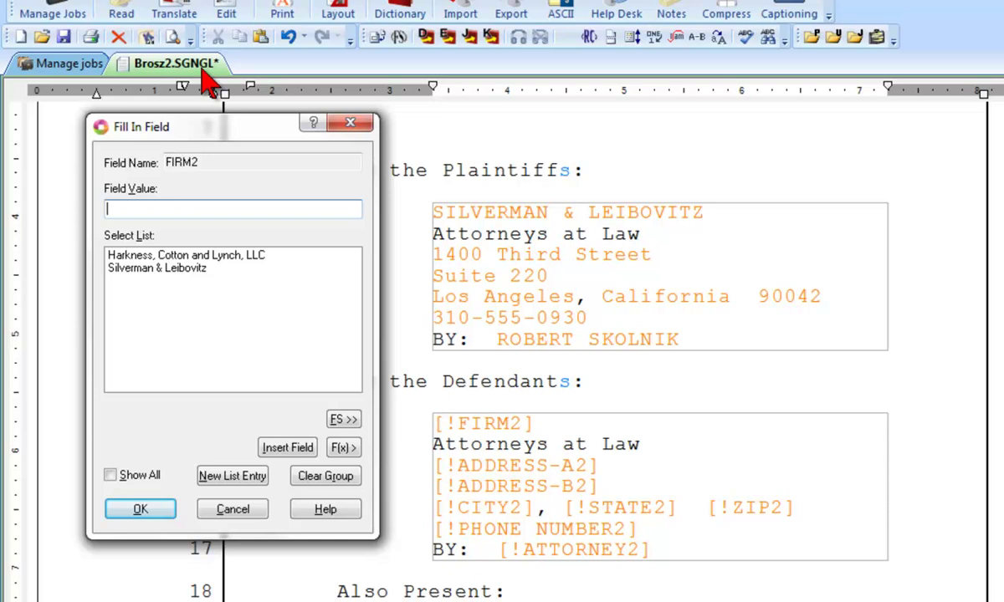
pyautogui.write('Harkness, Cotton and Lynch, LLC')
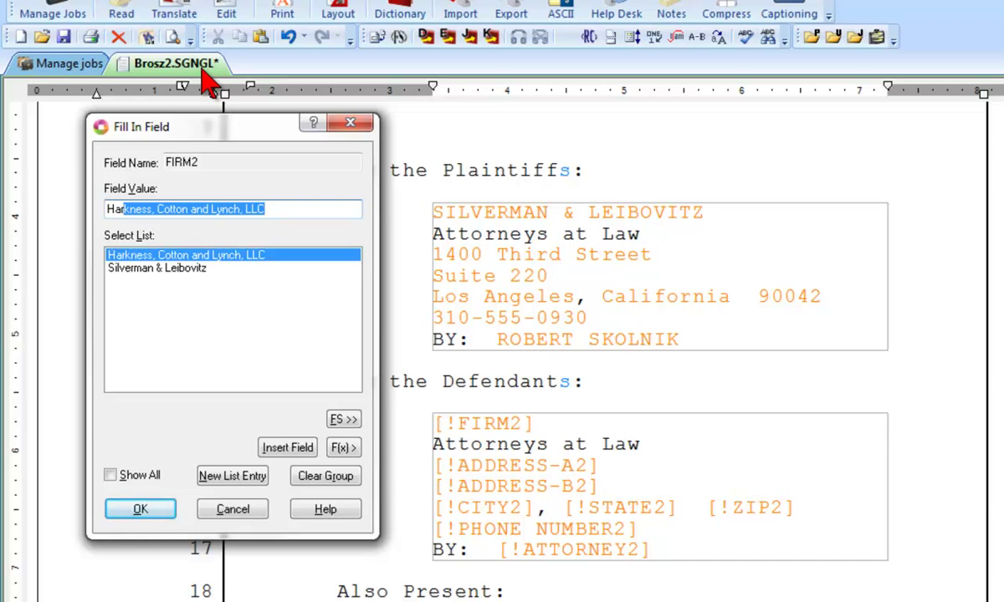
pyautogui.click(140, 508)
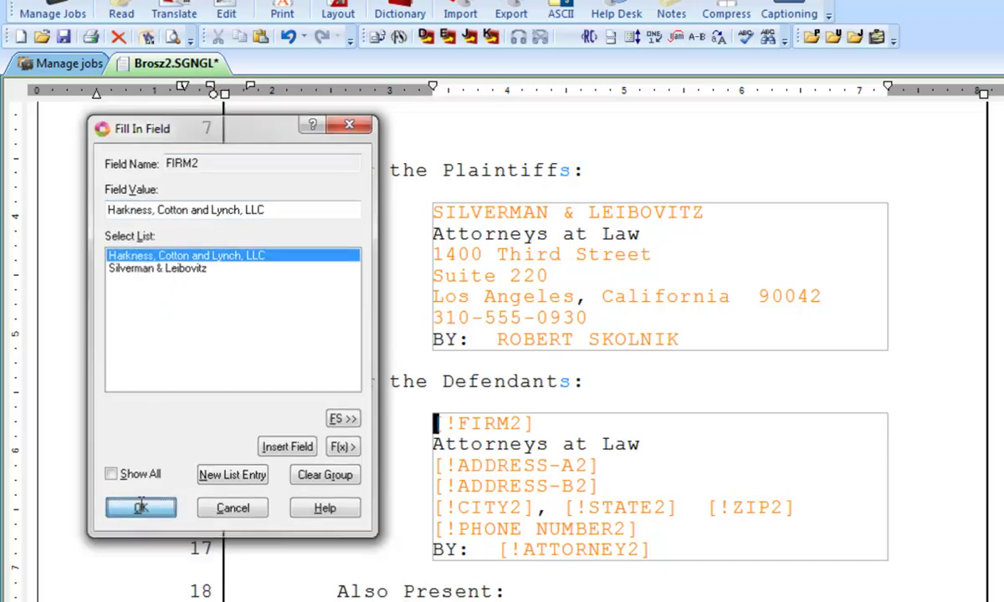